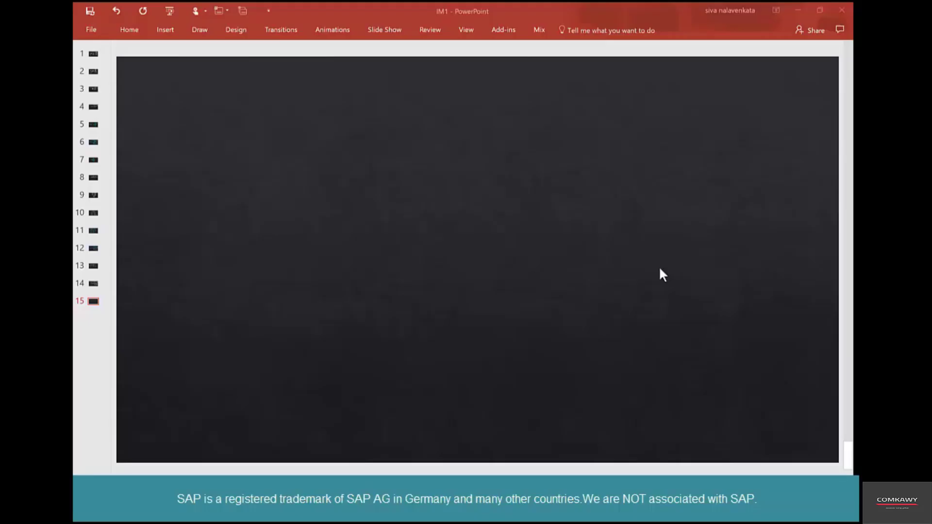
# Handwrite the title 'Cancel goods Receipt' with the pen and underline it
pyautogui.moveTo(416, 86)
pyautogui.mouseDown()
pyautogui.moveTo(405, 110)
pyautogui.moveTo(459, 97)
pyautogui.moveTo(465, 107)
pyautogui.mouseUp()
pyautogui.moveTo(465, 107)
pyautogui.mouseDown()
pyautogui.moveTo(542, 97)
pyautogui.moveTo(555, 84)
pyautogui.moveTo(562, 100)
pyautogui.moveTo(610, 97)
pyautogui.mouseUp()
pyautogui.moveTo(610, 97); pyautogui.dragTo(649, 95)
pyautogui.moveTo(641, 78); pyautogui.dragTo(658, 90)
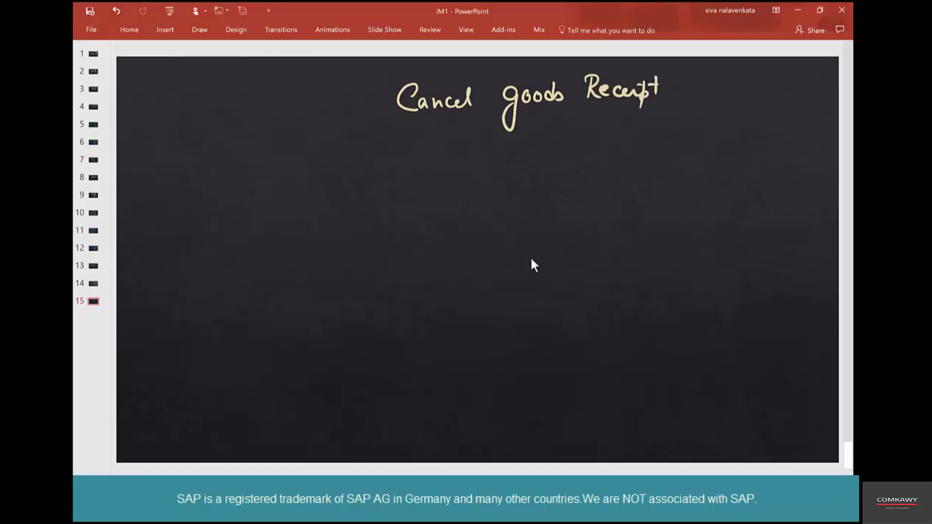
pyautogui.moveTo(354, 134); pyautogui.dragTo(704, 109)
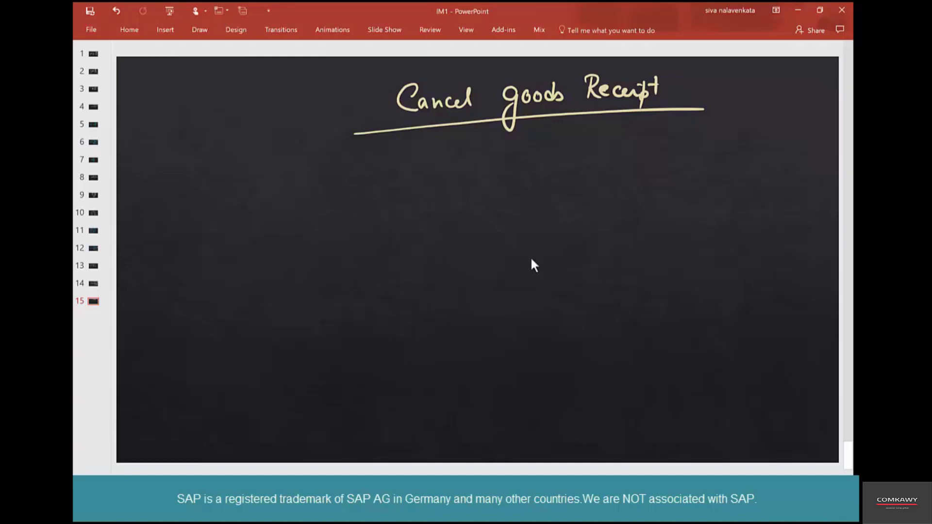
# Sketch a document icon, a down arrow to 'G/R', and a left-pointing arrow at G/R
pyautogui.moveTo(316, 177)
pyautogui.mouseDown()
pyautogui.moveTo(317, 198)
pyautogui.moveTo(342, 173)
pyautogui.moveTo(351, 214)
pyautogui.moveTo(319, 212)
pyautogui.moveTo(340, 188)
pyautogui.mouseUp()
pyautogui.click(332, 190)
pyautogui.moveTo(329, 197); pyautogui.dragTo(339, 197)
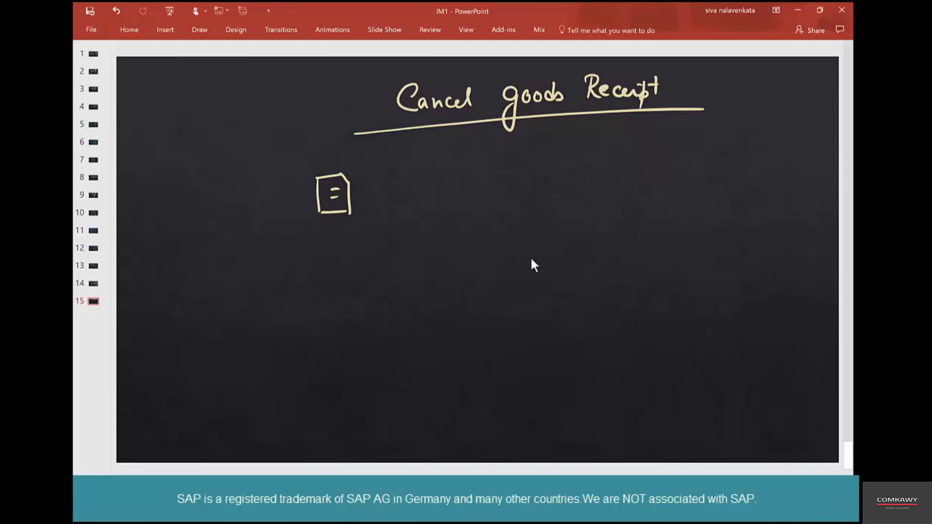
pyautogui.moveTo(336, 224)
pyautogui.mouseDown()
pyautogui.moveTo(336, 246)
pyautogui.moveTo(344, 245)
pyautogui.moveTo(332, 296)
pyautogui.mouseUp()
pyautogui.moveTo(345, 257); pyautogui.dragTo(340, 296)
pyautogui.moveTo(349, 270)
pyautogui.mouseDown()
pyautogui.moveTo(348, 286)
pyautogui.moveTo(359, 285)
pyautogui.mouseUp()
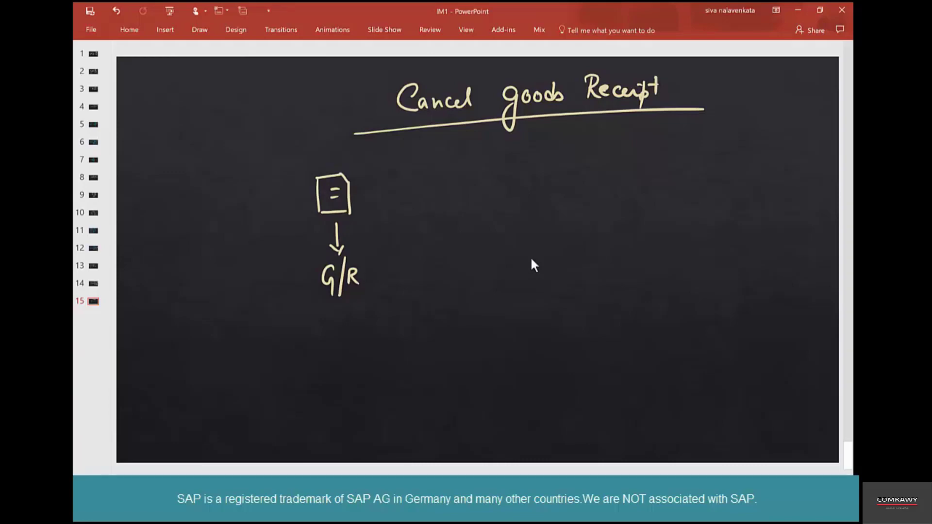
pyautogui.moveTo(430, 272)
pyautogui.mouseDown()
pyautogui.moveTo(378, 272)
pyautogui.moveTo(395, 279)
pyautogui.mouseUp()
# Ink a check mark and the words 'Human Error' beside the arrow
pyautogui.moveTo(448, 265)
pyautogui.mouseDown()
pyautogui.moveTo(463, 258)
pyautogui.moveTo(471, 273)
pyautogui.mouseUp()
pyautogui.moveTo(481, 254)
pyautogui.mouseDown()
pyautogui.moveTo(480, 270)
pyautogui.moveTo(491, 273)
pyautogui.mouseUp()
pyautogui.moveTo(495, 272); pyautogui.dragTo(502, 272)
pyautogui.moveTo(548, 247)
pyautogui.mouseDown()
pyautogui.moveTo(542, 266)
pyautogui.moveTo(568, 257)
pyautogui.mouseUp()
pyautogui.moveTo(573, 256)
pyautogui.mouseDown()
pyautogui.moveTo(573, 264)
pyautogui.moveTo(578, 256)
pyautogui.mouseUp()
pyautogui.moveTo(579, 258); pyautogui.dragTo(586, 254)
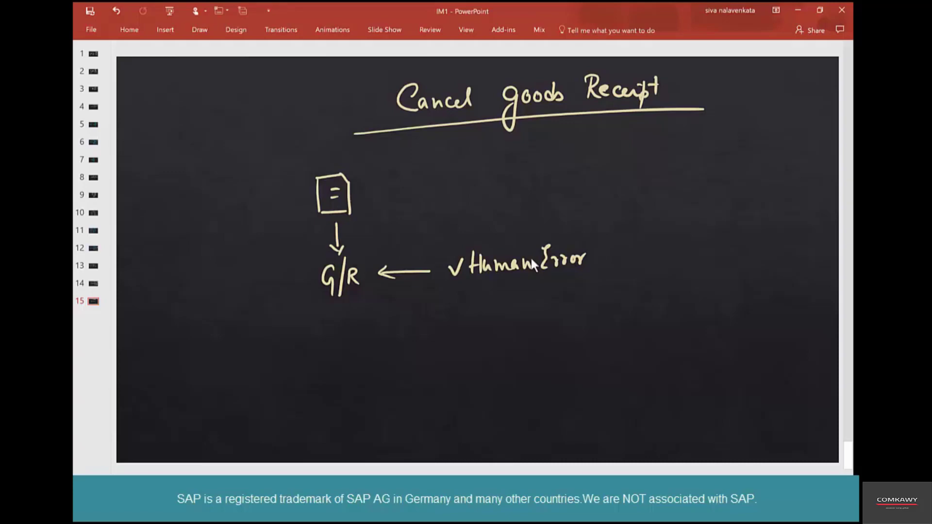
# Box G/R, write and underline 'Reversed' beside it, and tick the document sketch
pyautogui.moveTo(364, 249)
pyautogui.mouseDown()
pyautogui.moveTo(333, 252)
pyautogui.moveTo(354, 307)
pyautogui.moveTo(367, 247)
pyautogui.mouseUp()
pyautogui.moveTo(231, 274)
pyautogui.mouseDown()
pyautogui.moveTo(249, 299)
pyautogui.moveTo(299, 264)
pyautogui.mouseUp()
pyautogui.moveTo(222, 320); pyautogui.dragTo(310, 292)
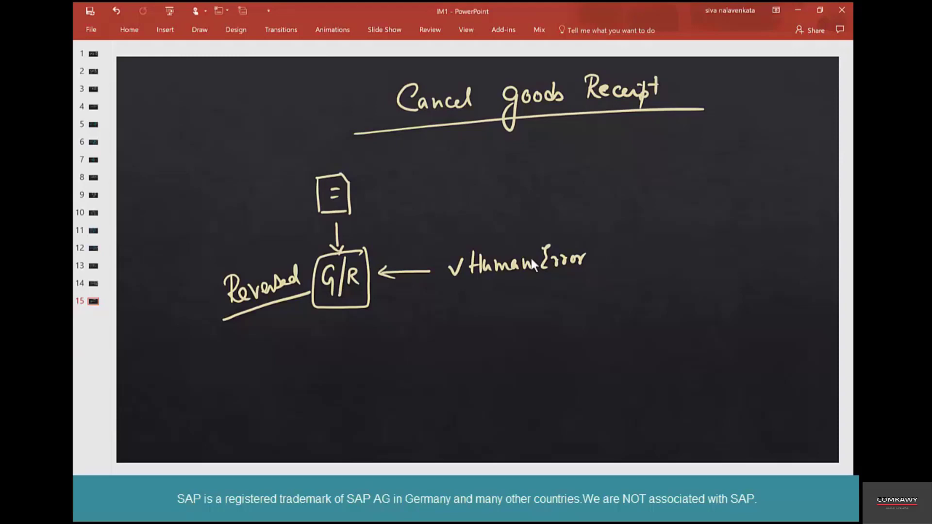
pyautogui.moveTo(363, 192)
pyautogui.mouseDown()
pyautogui.moveTo(370, 197)
pyautogui.moveTo(386, 181)
pyautogui.mouseUp()
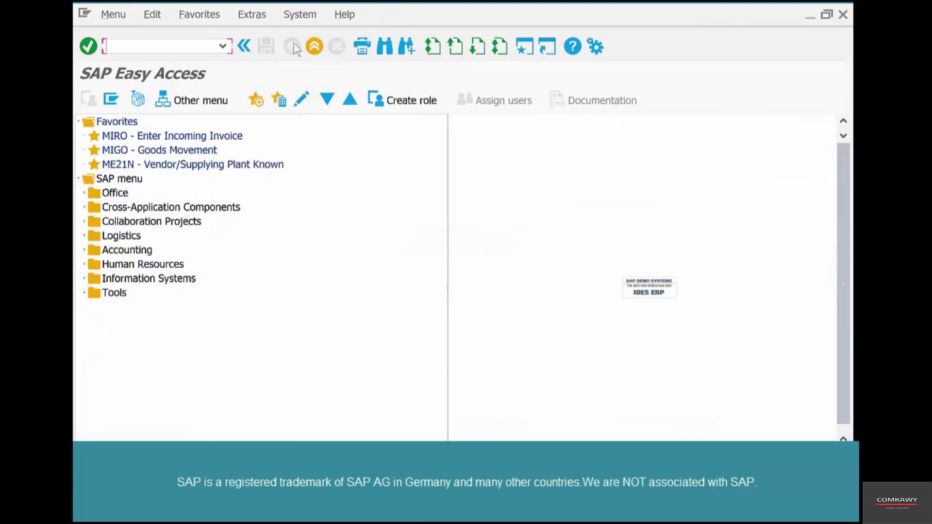
# Start a new purchase order with ME21N for vendor 4001
pyautogui.write('me21n')
pyautogui.press('Return')
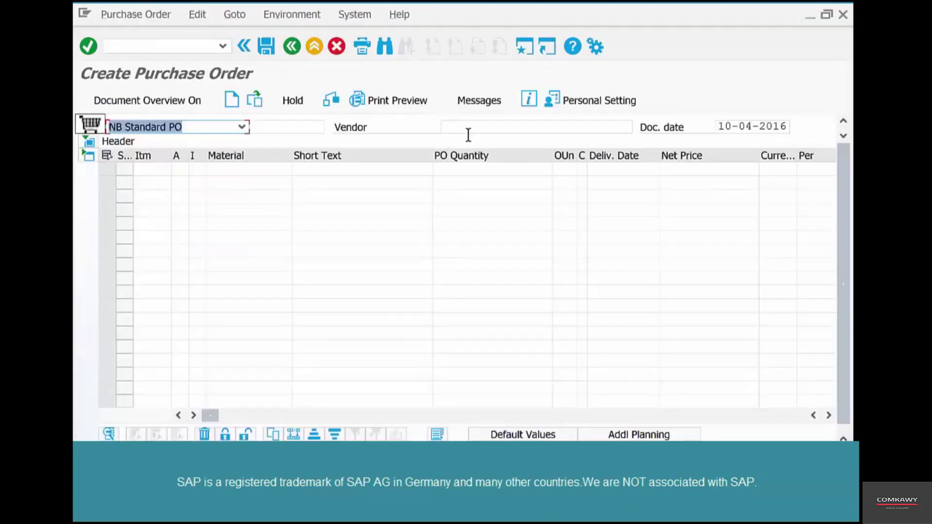
pyautogui.write('4001')
pyautogui.press('Return')
pyautogui.click(250, 167)
pyautogui.write('c')
pyautogui.press('Down')
pyautogui.press('Return')
pyautogui.press('Tab')
pyautogui.press('Tab')
pyautogui.write('100')
pyautogui.press('Return')
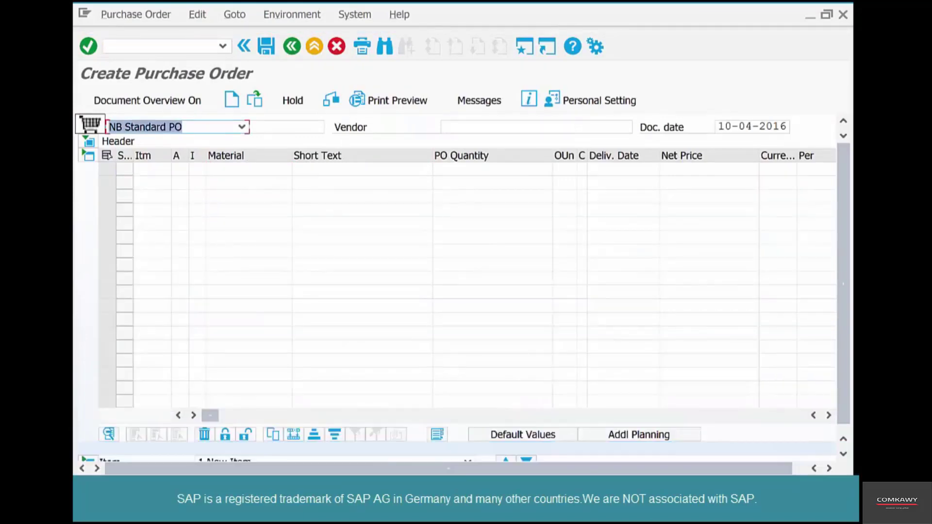
pyautogui.press('F1')
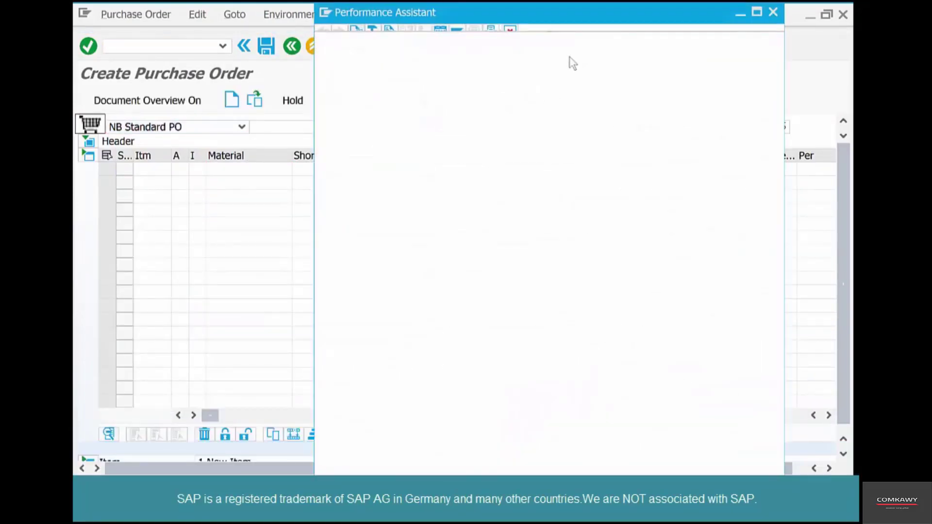
pyautogui.doubleClick(561, 43)
pyautogui.hotkey('ctrl', 'c')
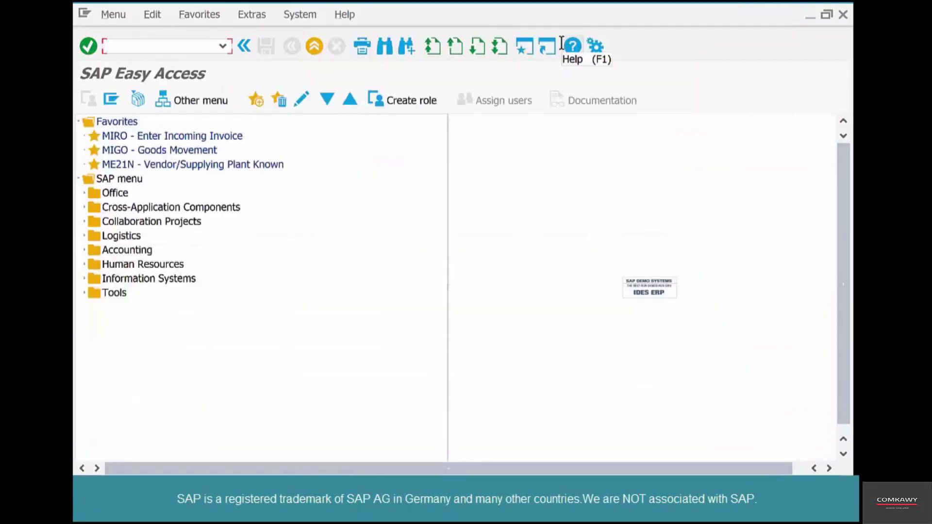
pyautogui.write('mi')
pyautogui.write('go')
pyautogui.press('Return')
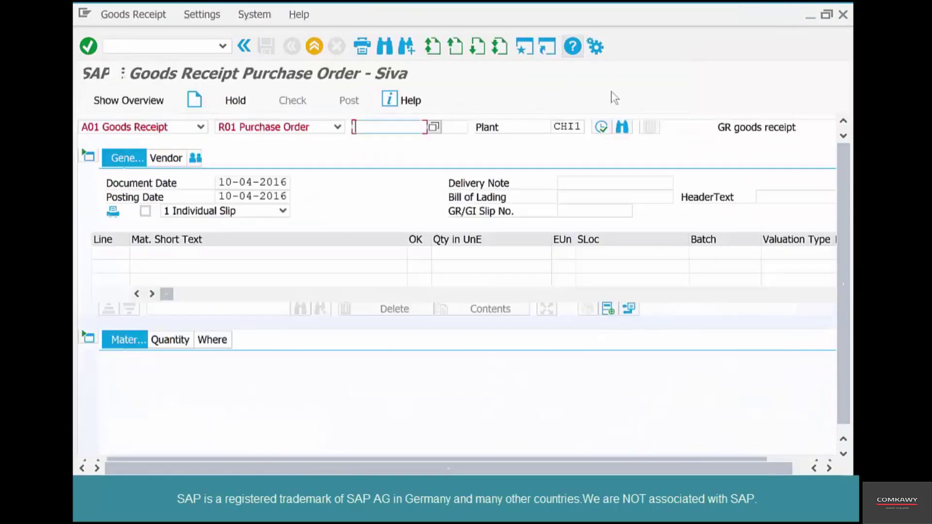
pyautogui.hotkey('ctrl', 'v')
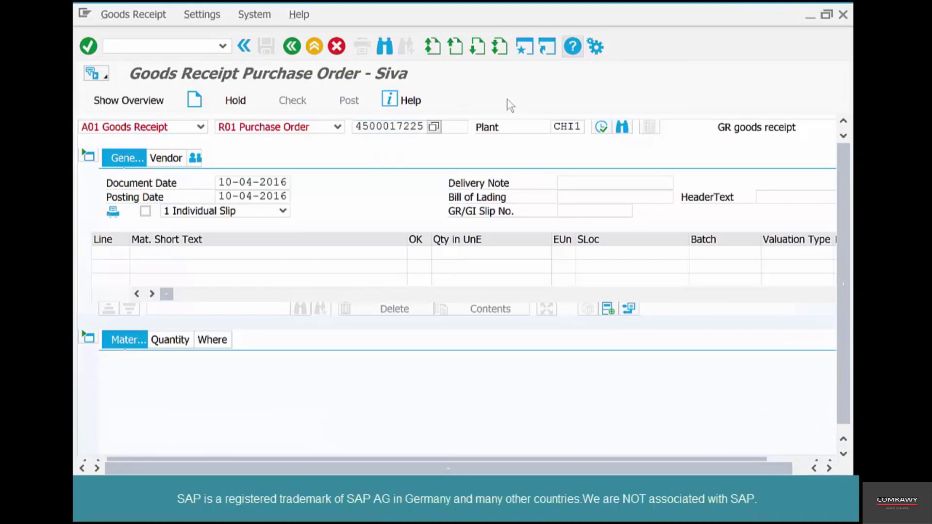
pyautogui.press('Return')
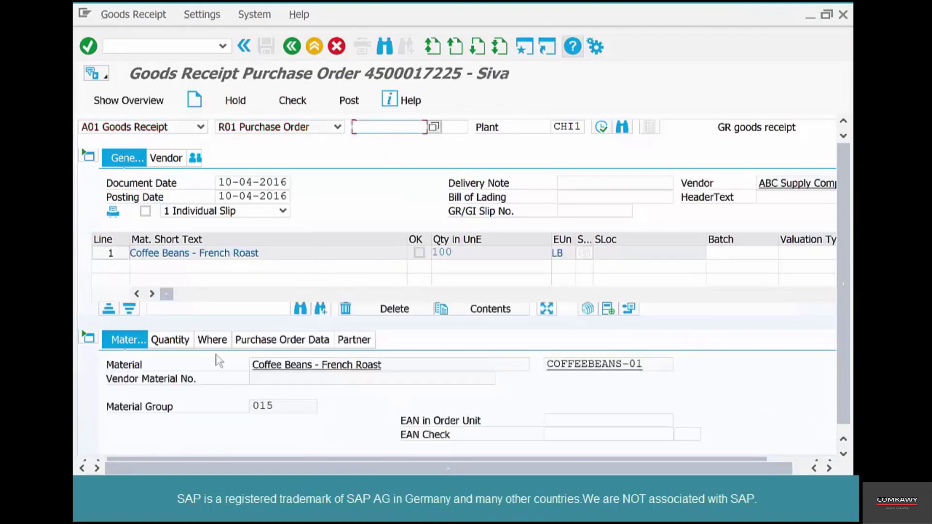
pyautogui.click(177, 343)
pyautogui.click(212, 340)
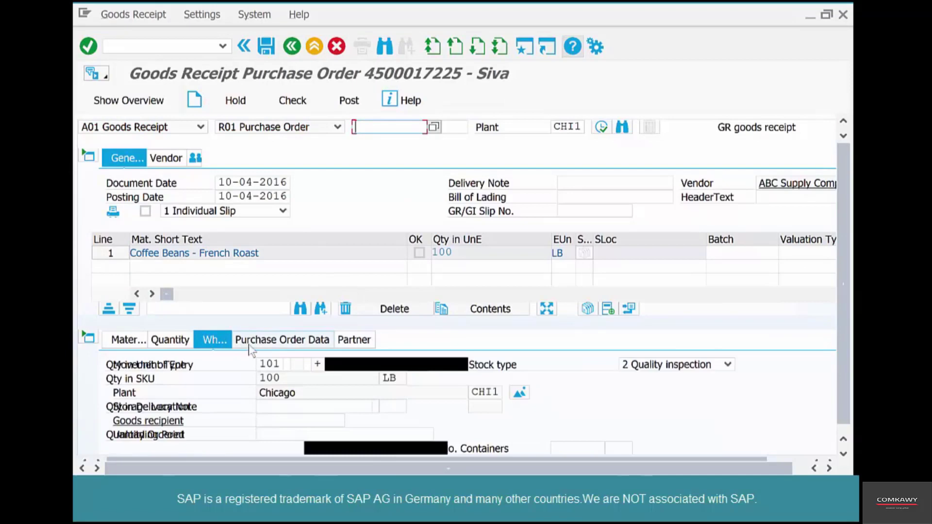
pyautogui.click(295, 406)
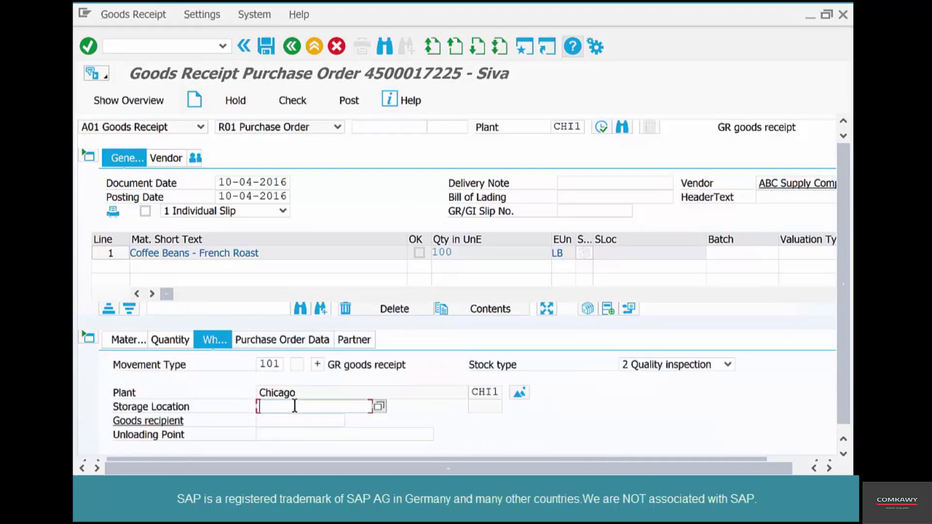
pyautogui.write('coff')
pyautogui.press('Return')
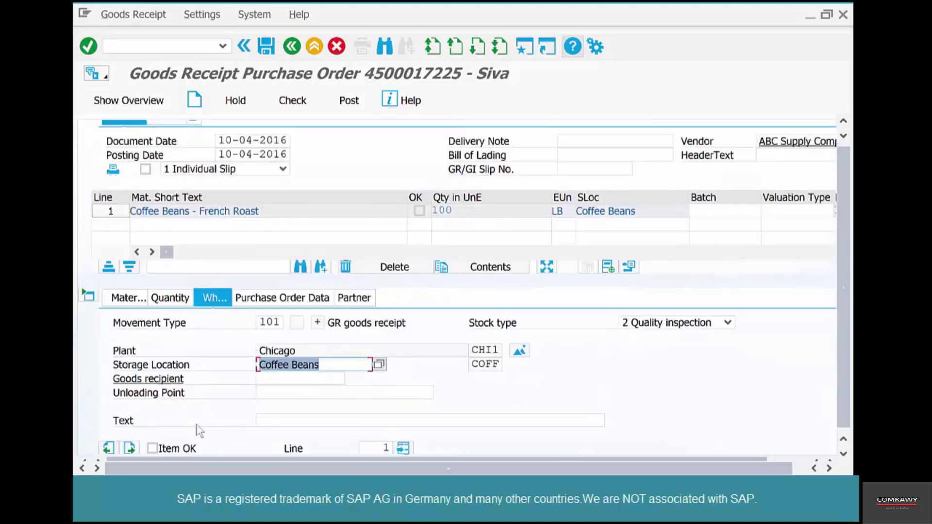
pyautogui.click(185, 449)
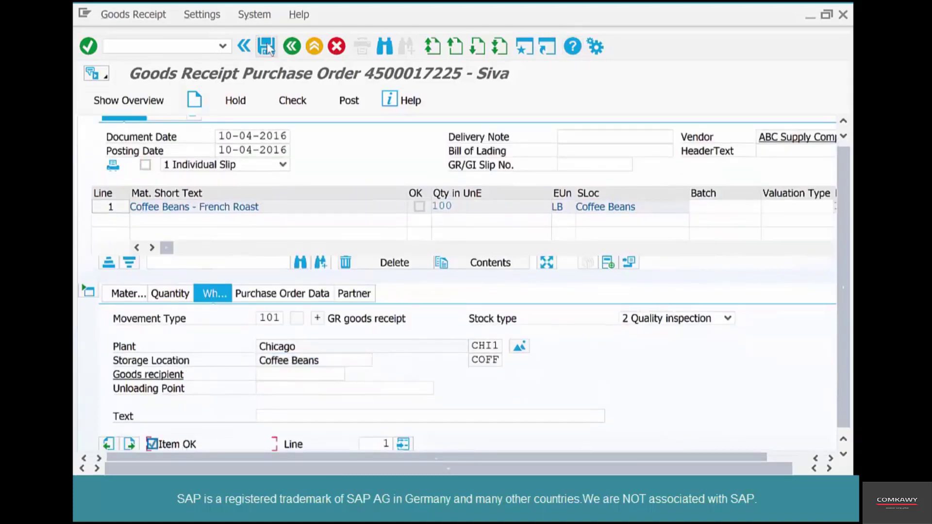
pyautogui.click(266, 48)
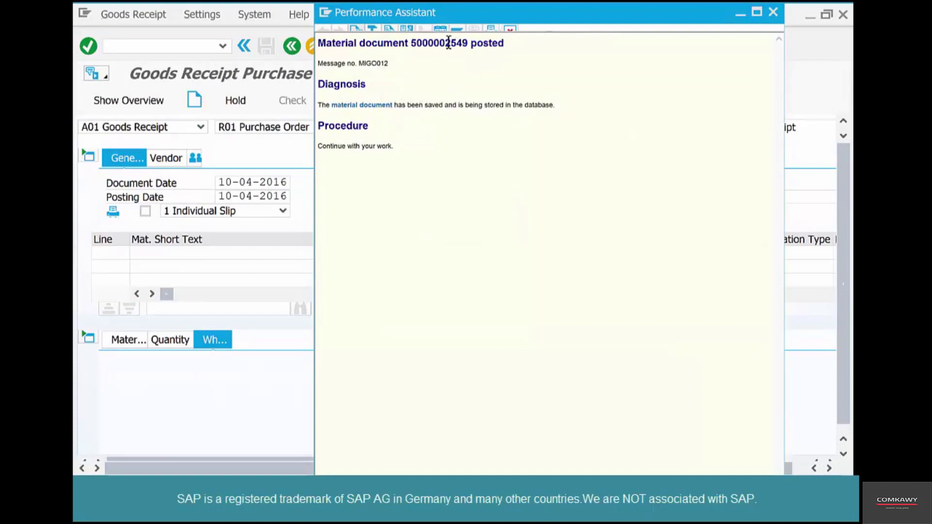
pyautogui.doubleClick(449, 43)
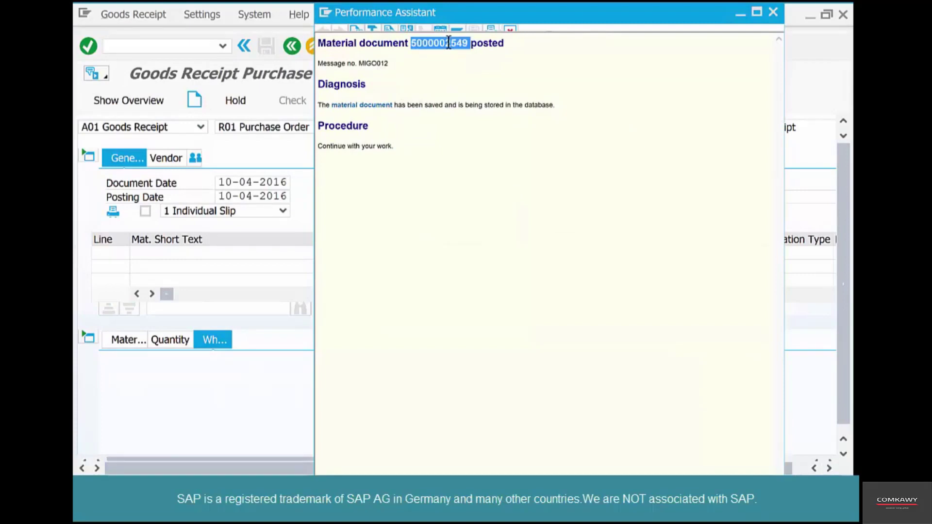
pyautogui.press('Escape')
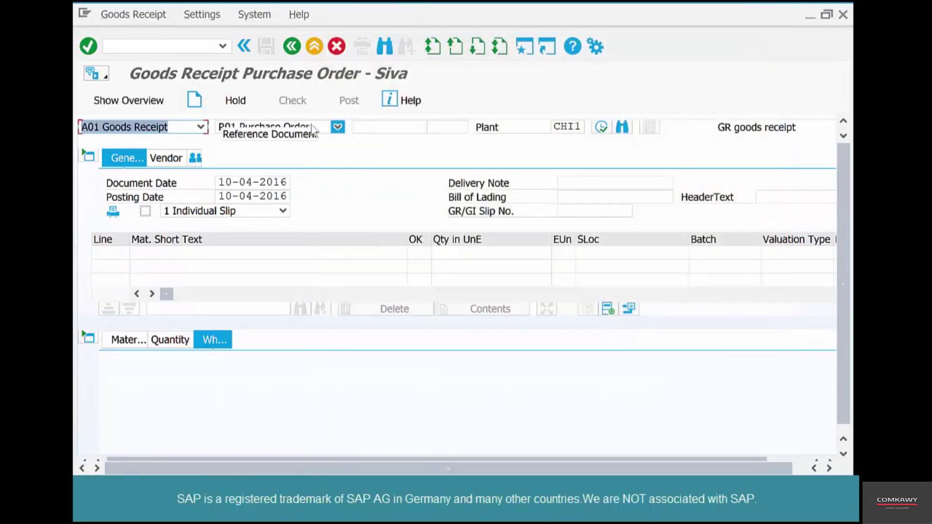
pyautogui.click(201, 127)
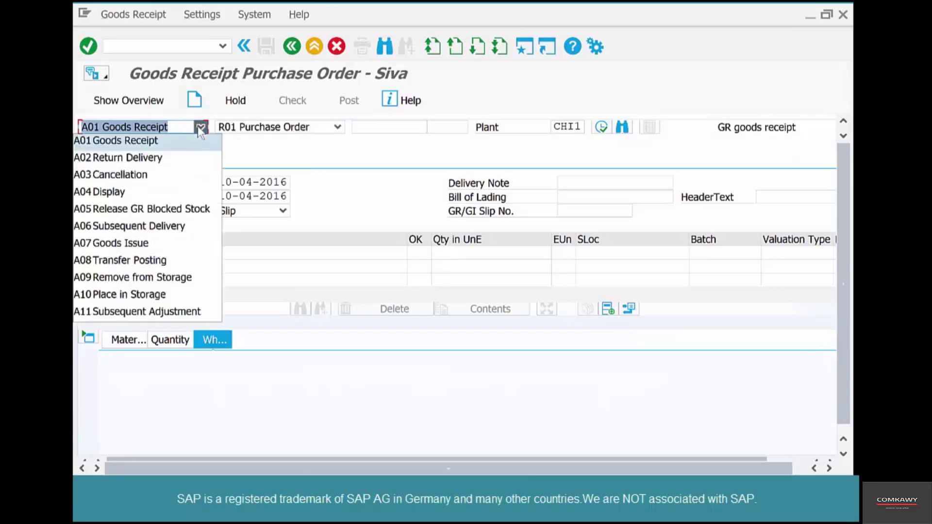
pyautogui.click(177, 173)
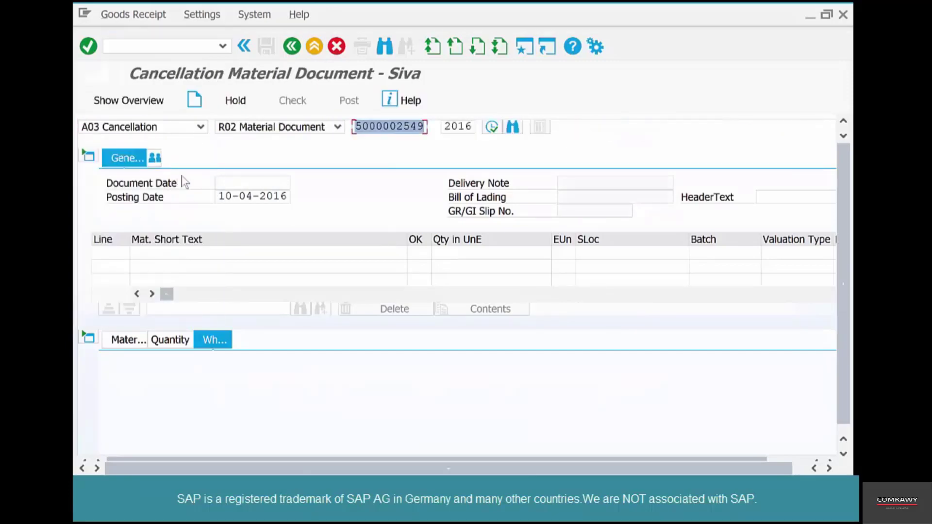
pyautogui.click(336, 128)
pyautogui.click(337, 129)
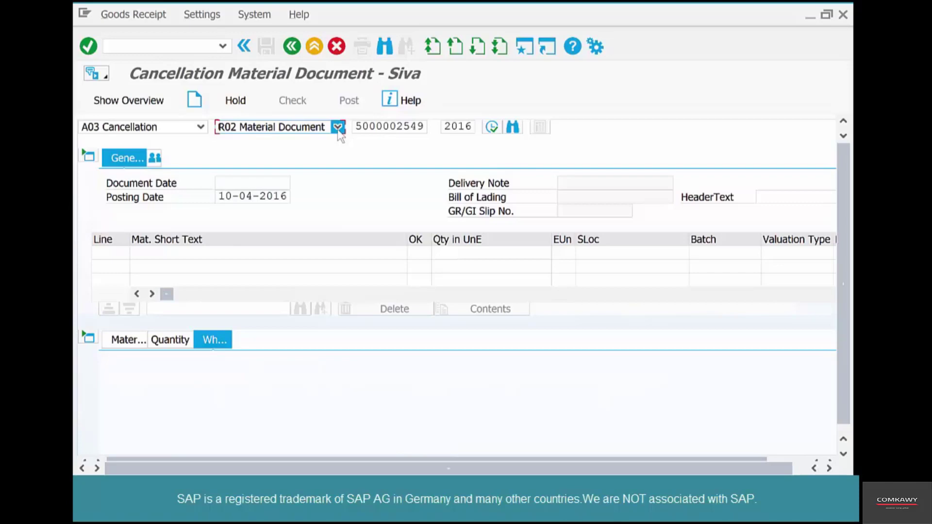
pyautogui.press('Tab')
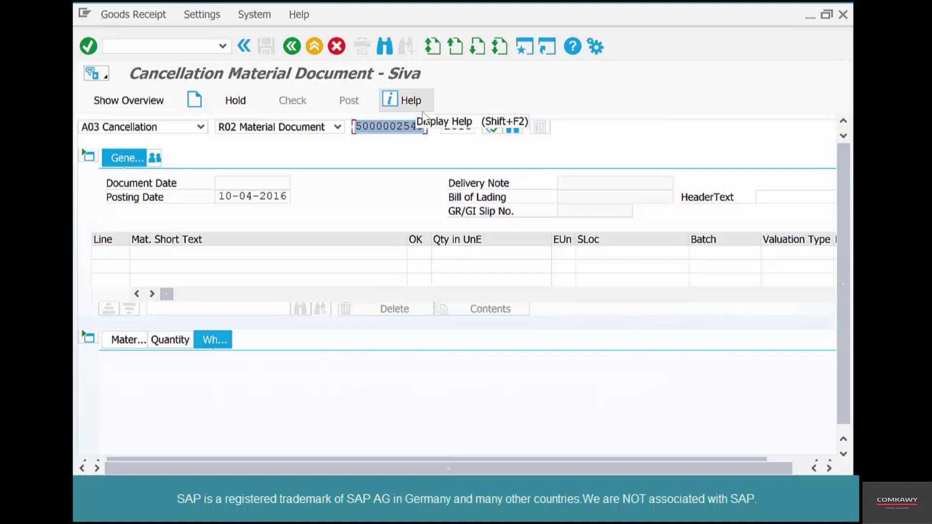
pyautogui.click(89, 47)
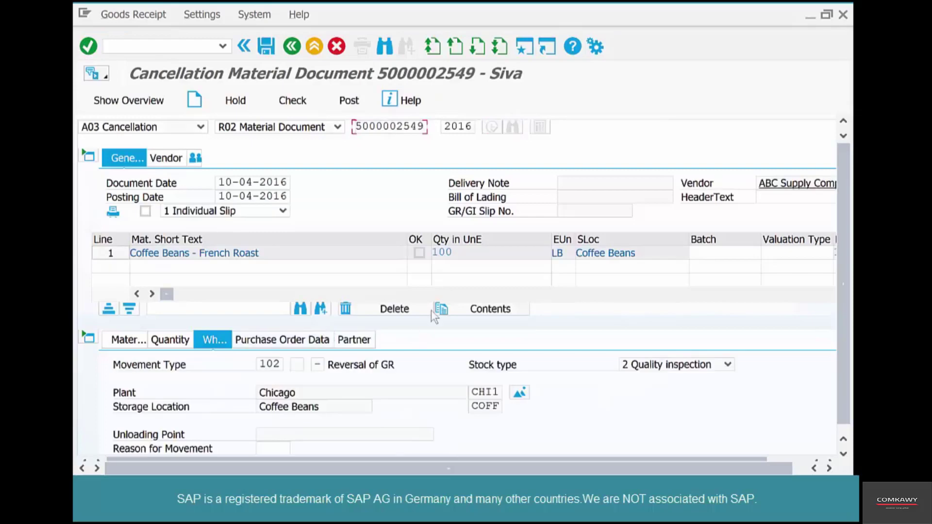
# Review the item's quantity of 100 and its movement type 102
pyautogui.doubleClick(430, 253)
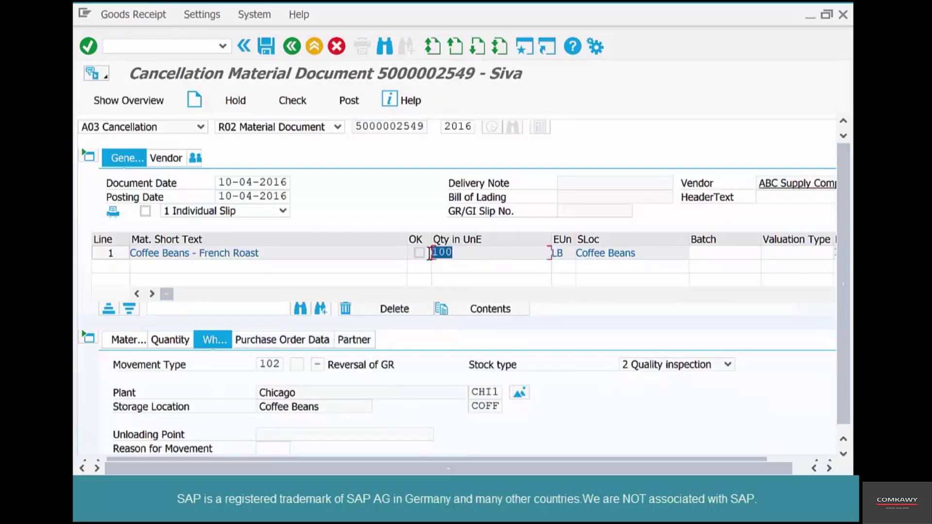
pyautogui.click(169, 341)
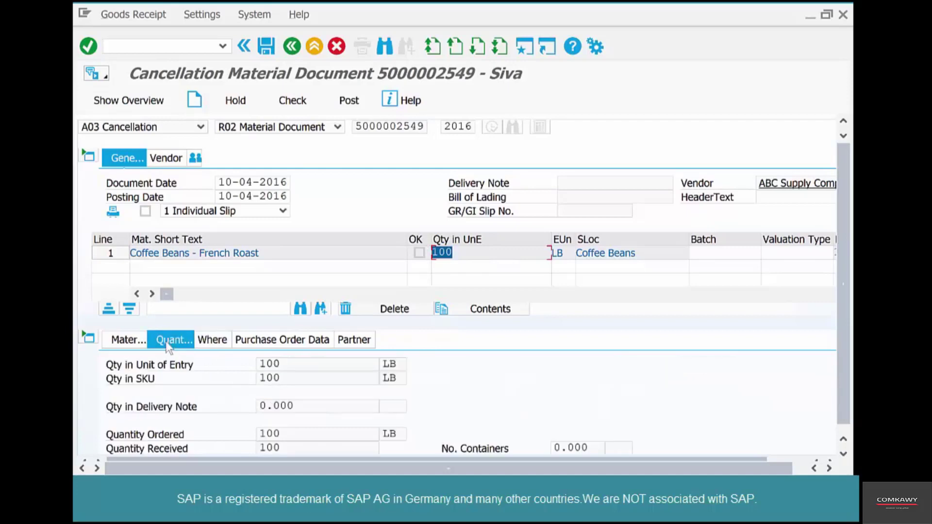
pyautogui.click(216, 341)
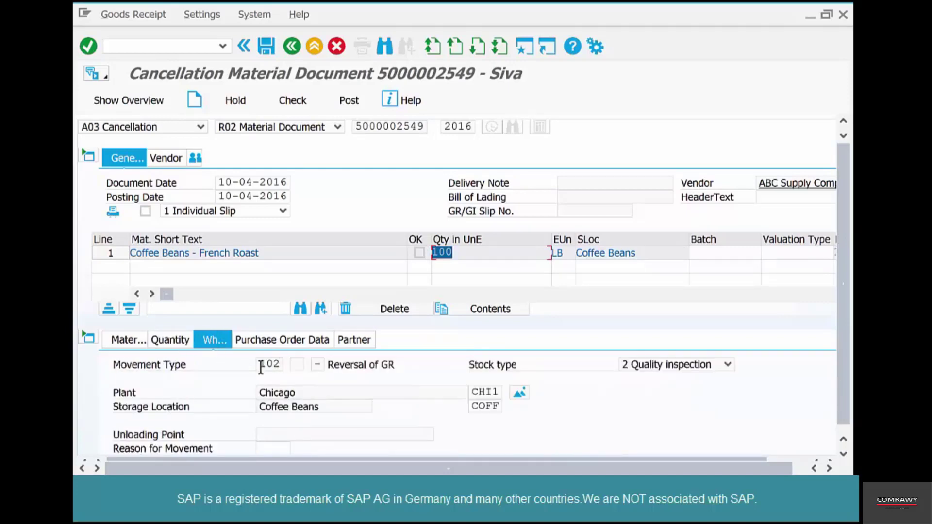
pyautogui.click(282, 365)
pyautogui.doubleClick(282, 365)
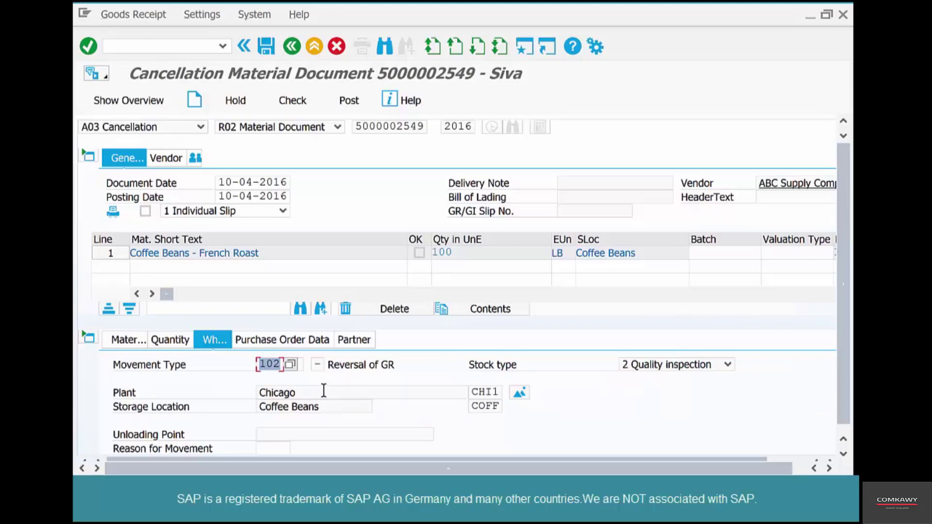
pyautogui.click(276, 451)
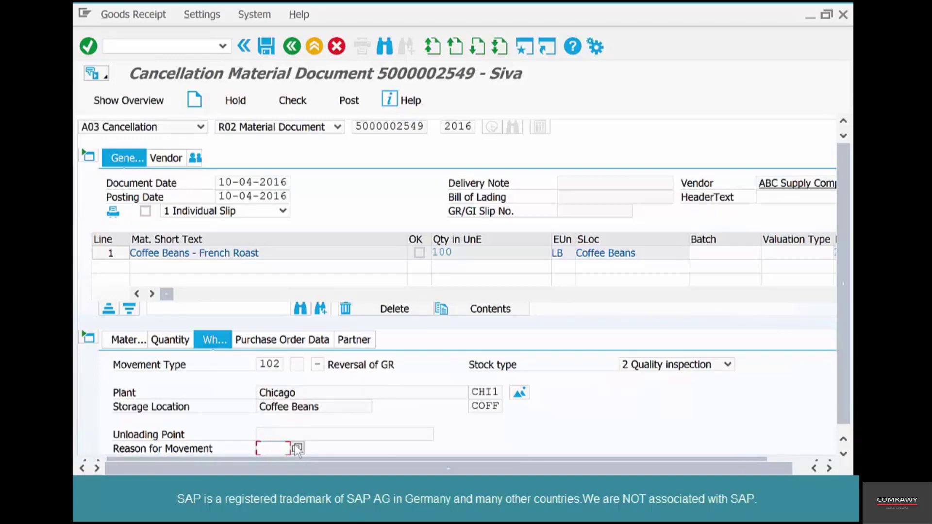
pyautogui.click(293, 106)
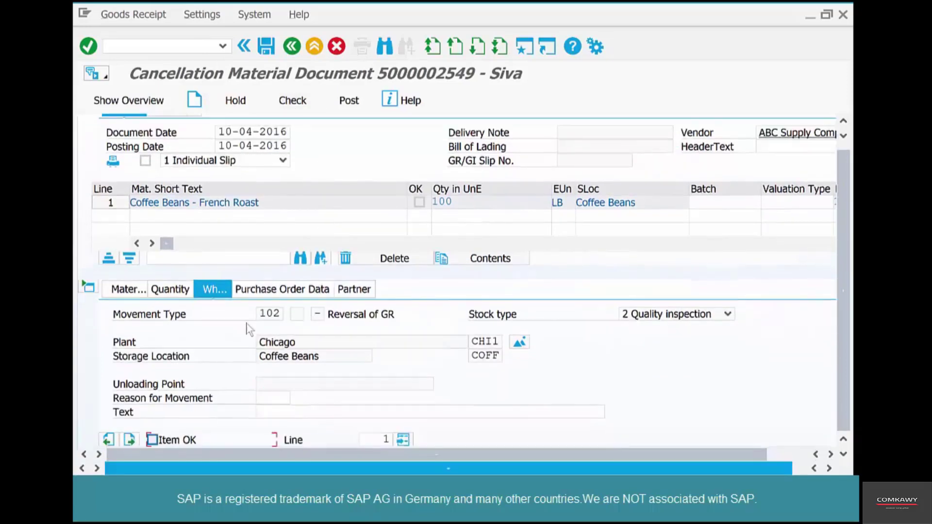
pyautogui.press('space')
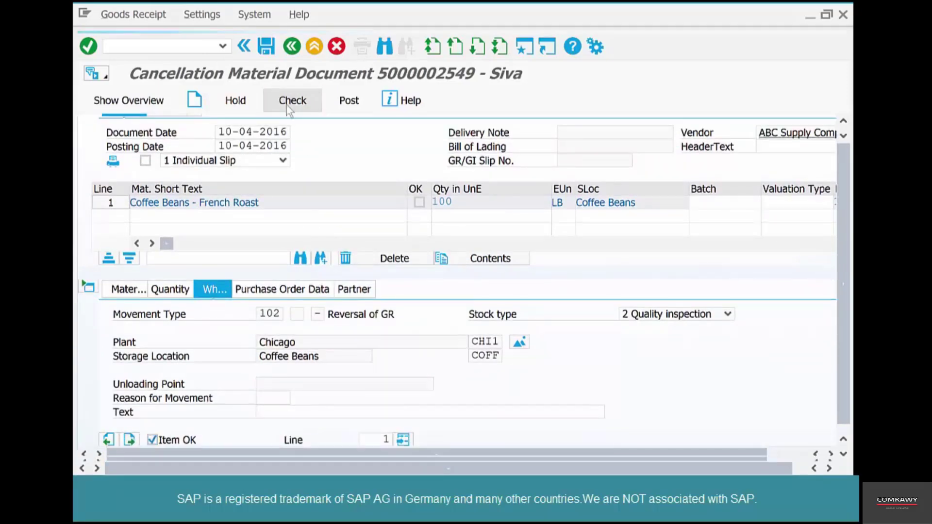
pyautogui.click(289, 105)
pyautogui.click(263, 51)
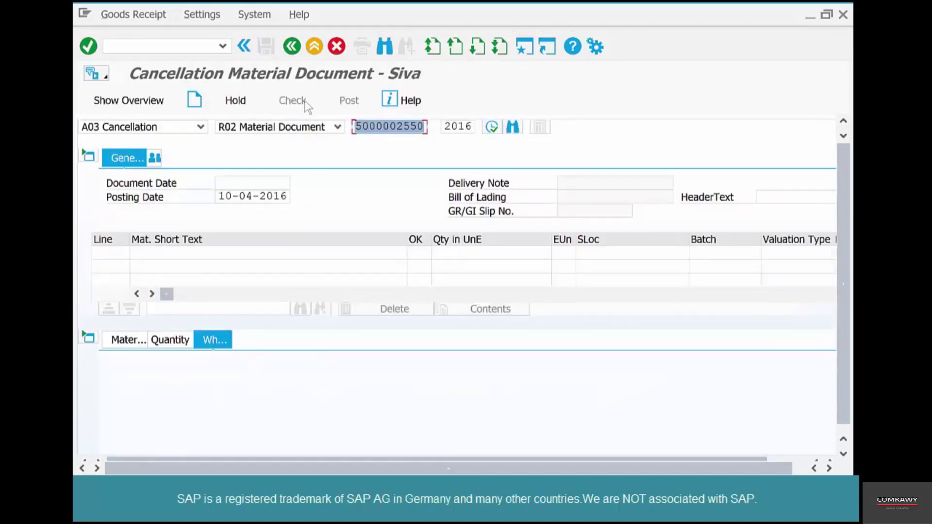
pyautogui.click(291, 52)
pyautogui.write('me23n')
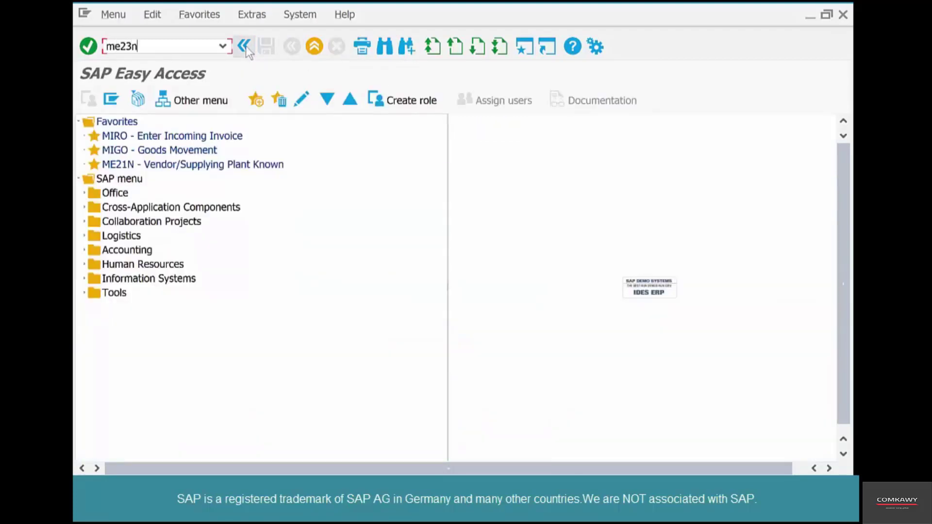
pyautogui.press('Return')
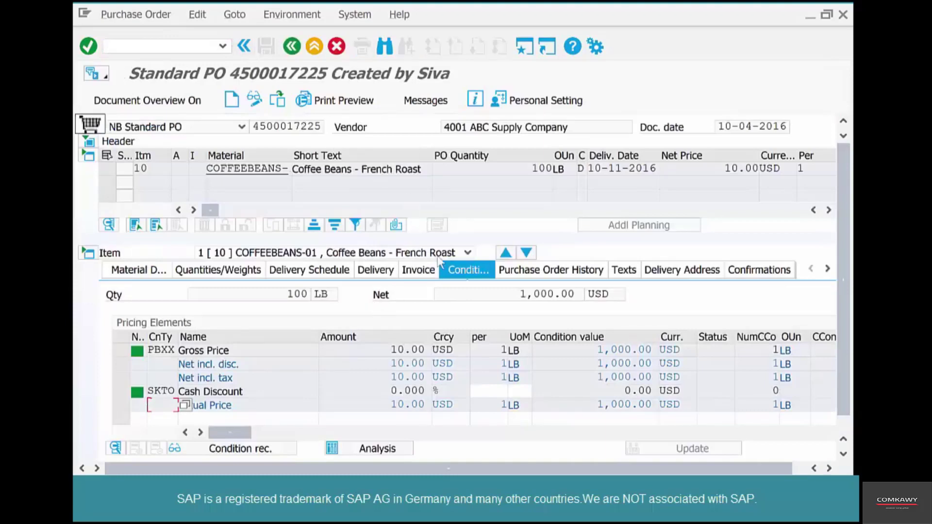
pyautogui.click(564, 275)
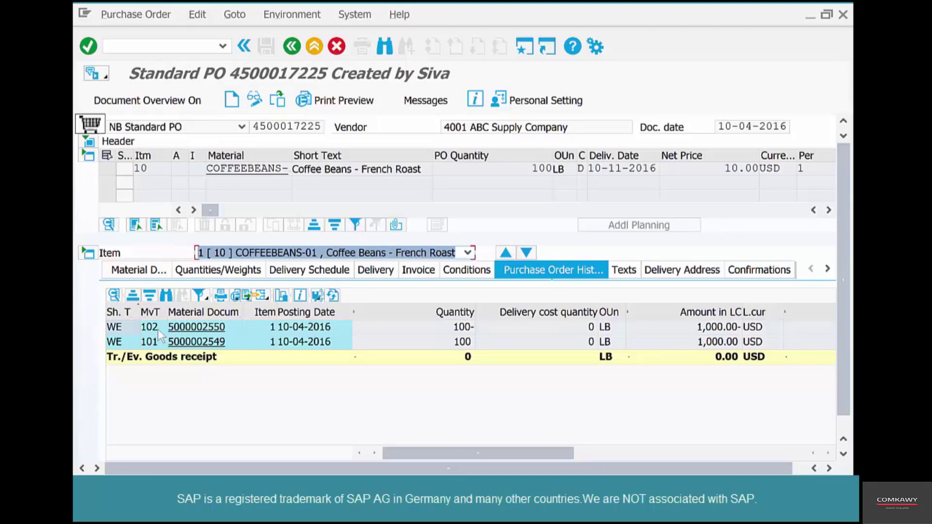
# View item 10's delivery schedule, confirming an empty GR quantity and 100 still open
pyautogui.click(376, 271)
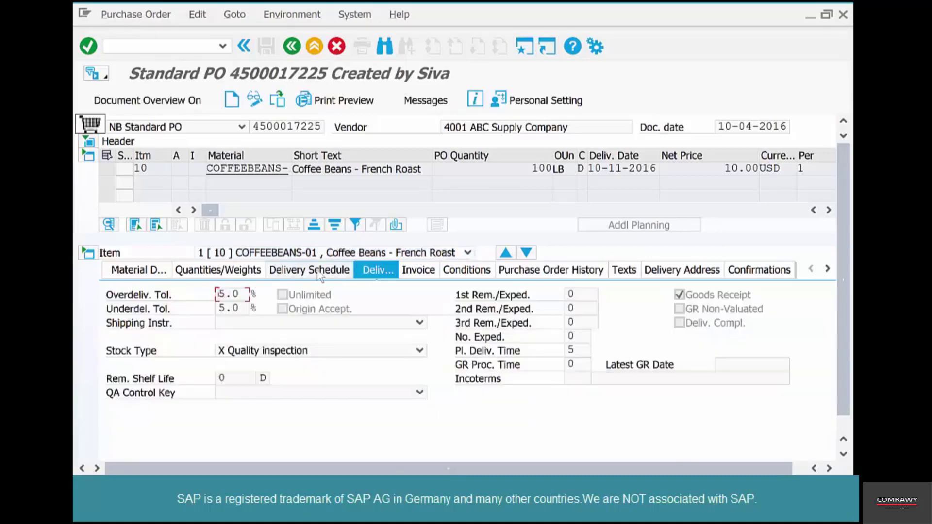
pyautogui.click(321, 273)
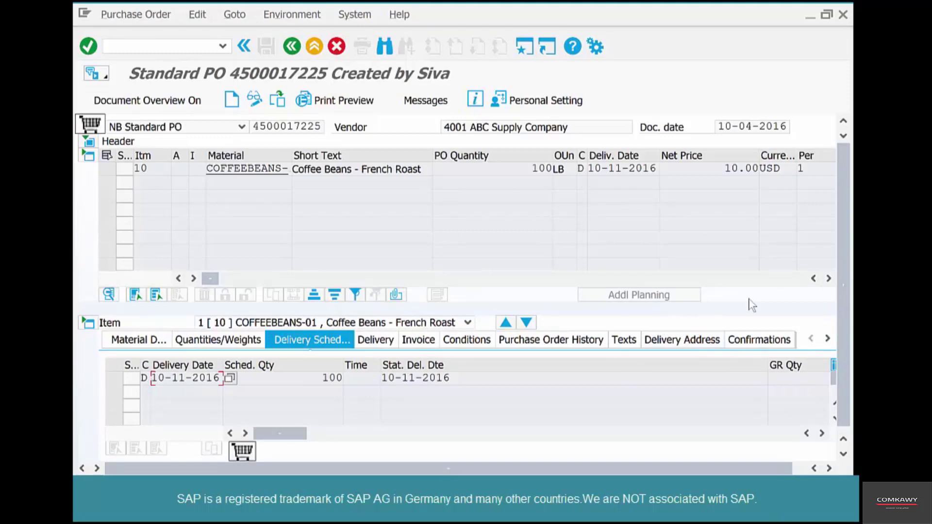
pyautogui.click(492, 378)
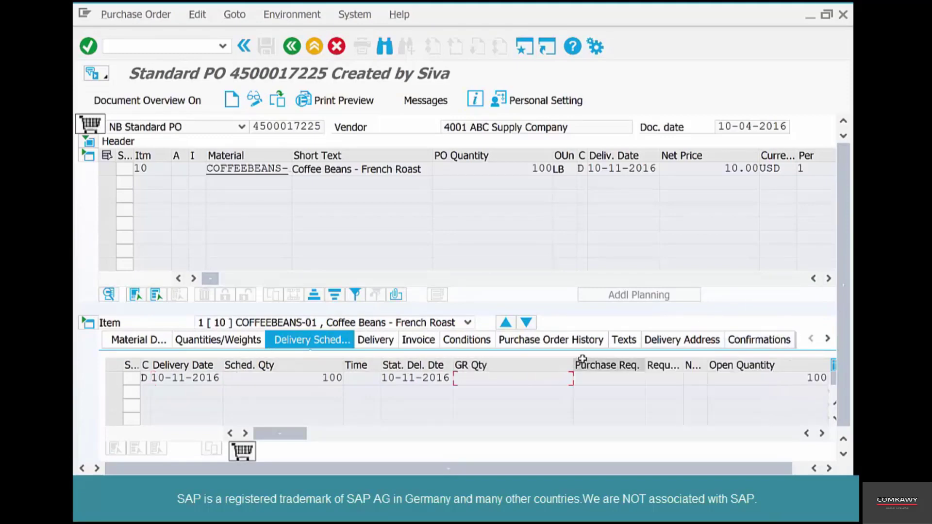
pyautogui.moveTo(569, 360); pyautogui.dragTo(496, 371)
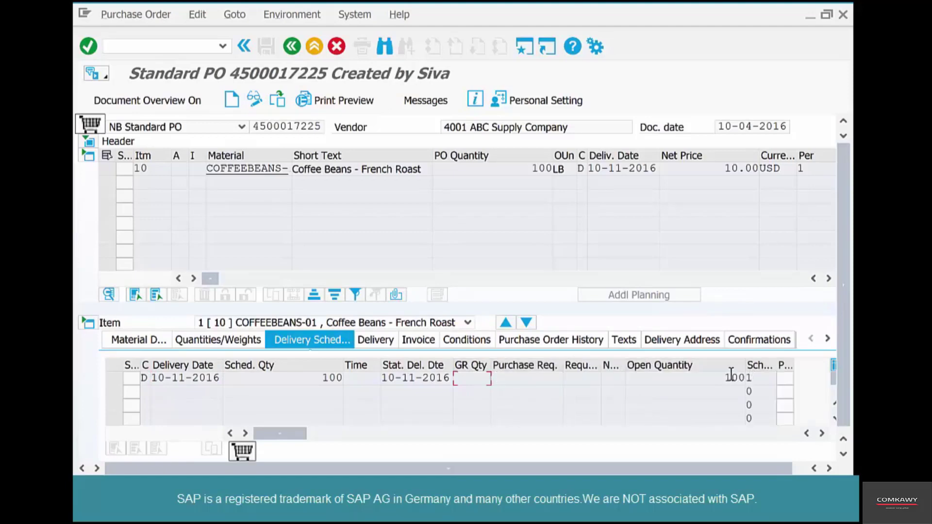
pyautogui.moveTo(714, 379); pyautogui.dragTo(748, 384)
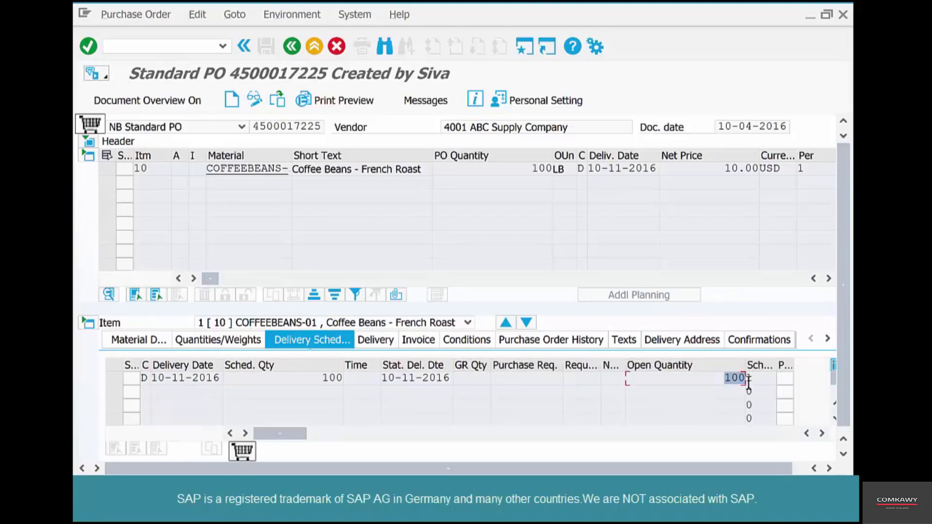